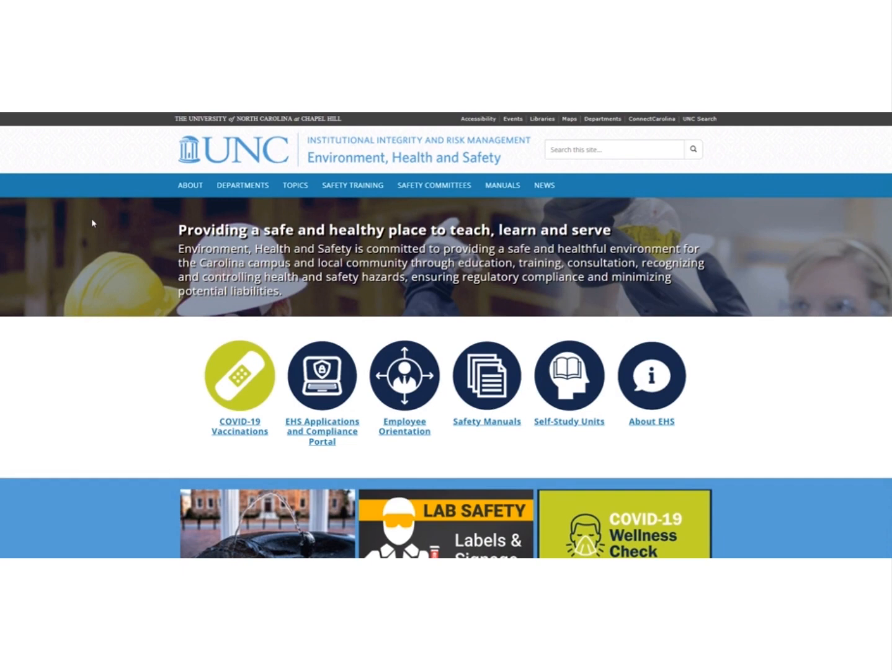
Open the Laboratory Safety Plan application from the EHS applications list, log on, and continue with the preselected principal investigator.
left_click(323, 435)
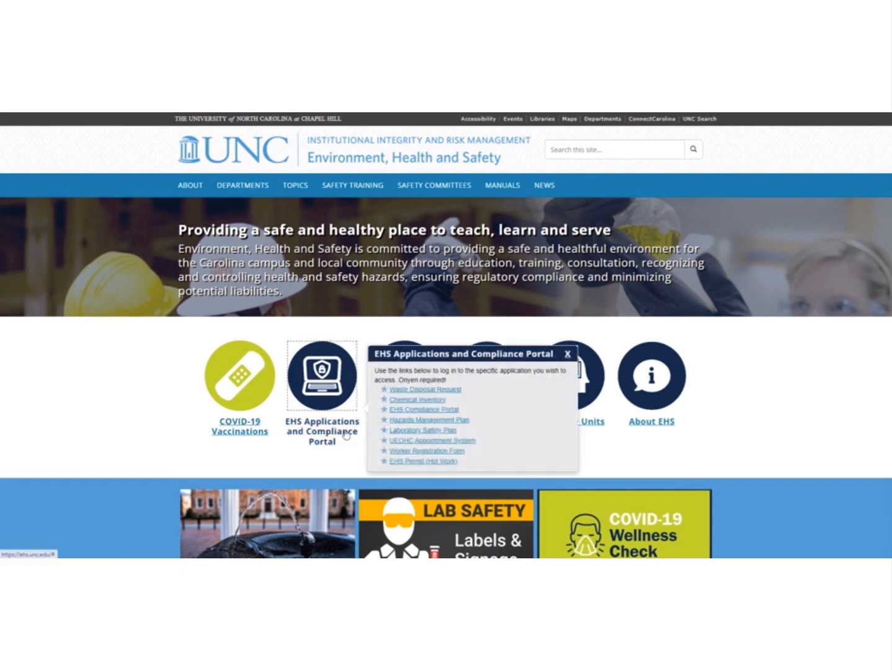
left_click(409, 432)
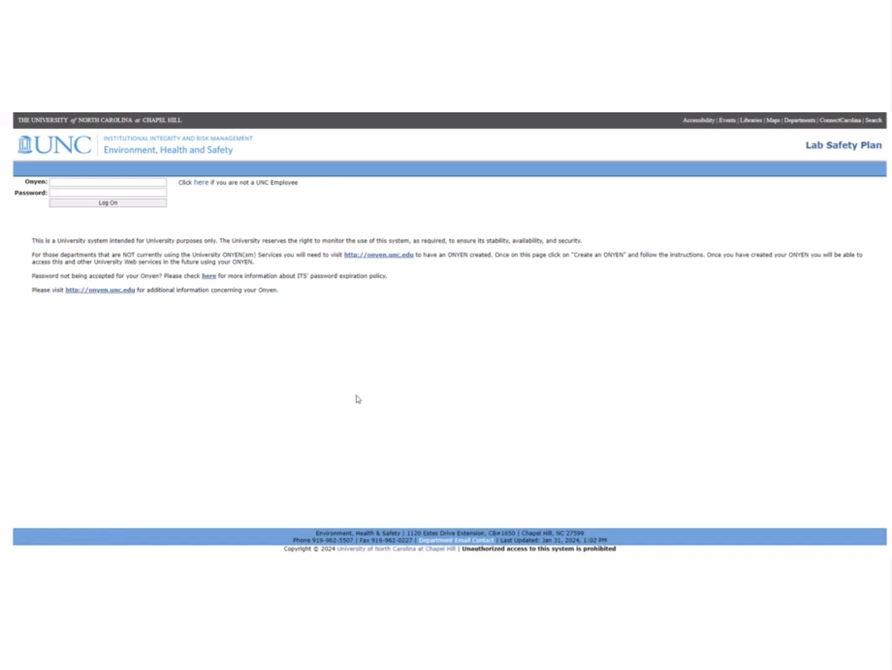
left_click(139, 203)
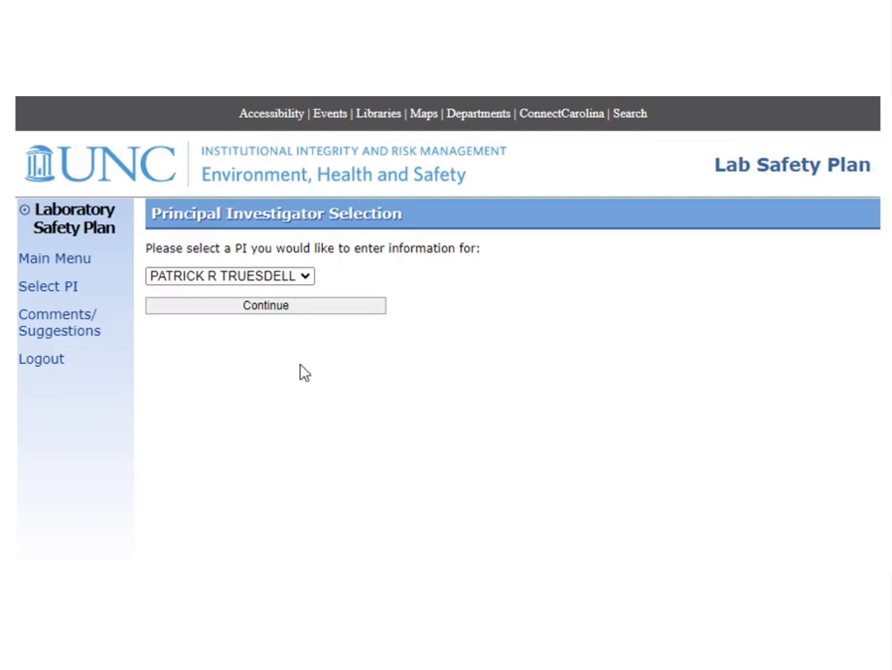
left_click(311, 312)
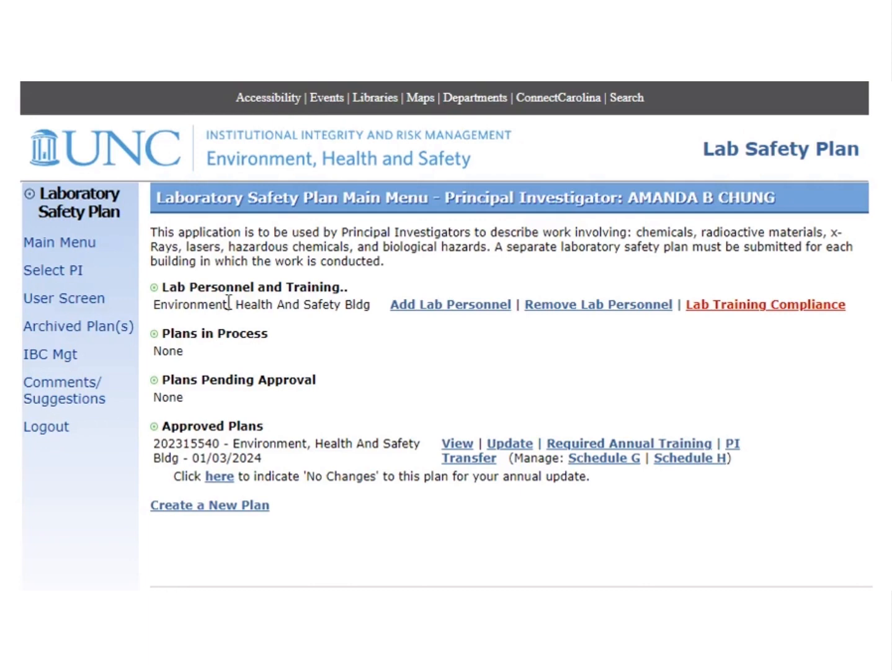
Review the main menu sections for lab personnel and training, plans in process, plans pending approval and approved plans.
left_click_drag(167, 287, 335, 278)
left_click_drag(160, 330, 273, 324)
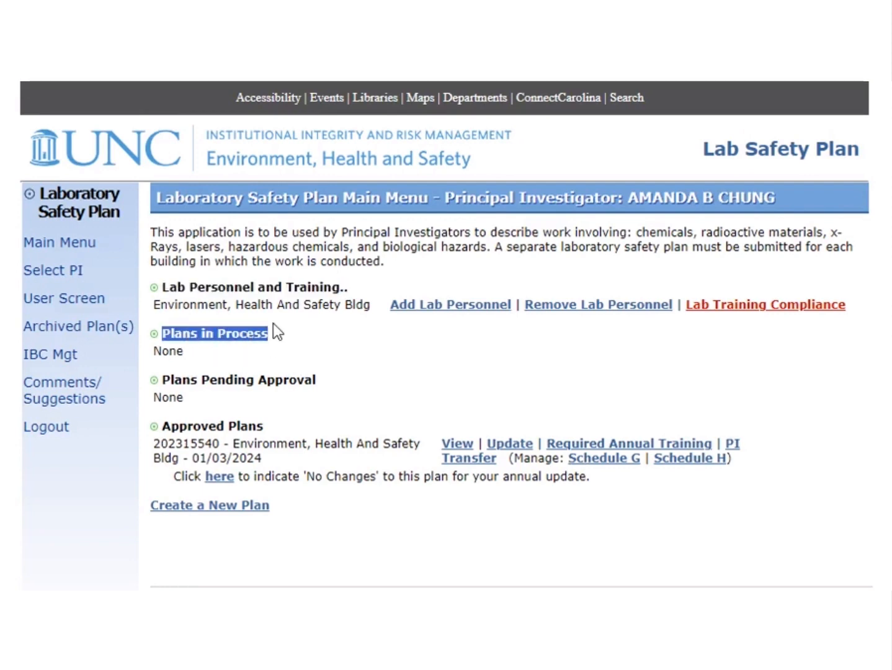
left_click_drag(164, 380, 327, 372)
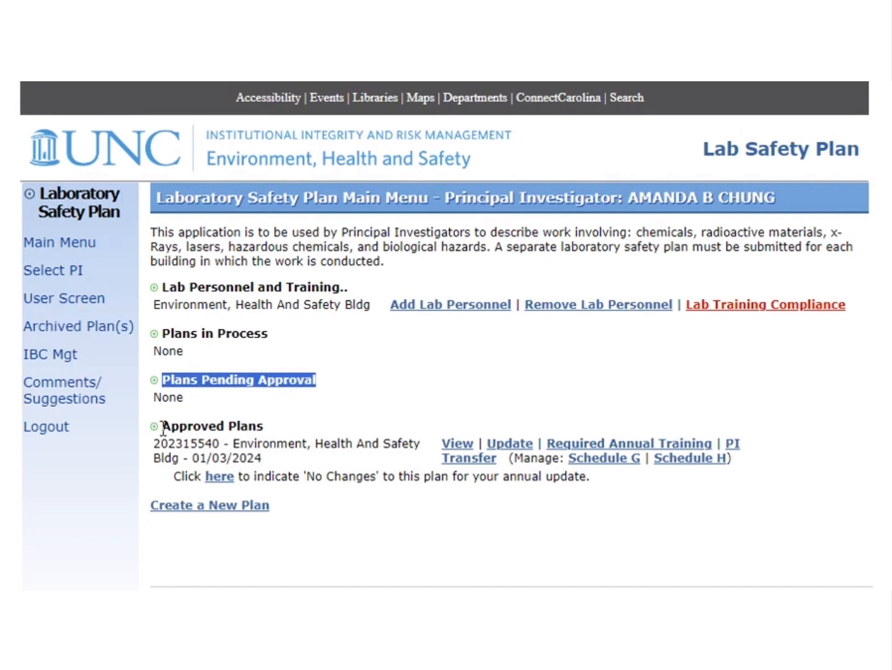
left_click_drag(163, 428, 283, 423)
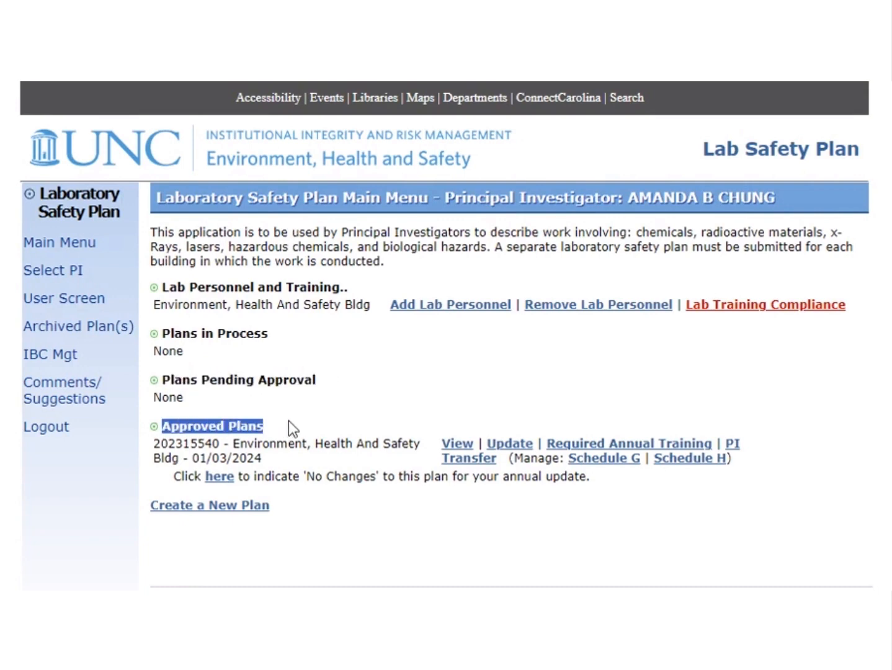
left_click(288, 420)
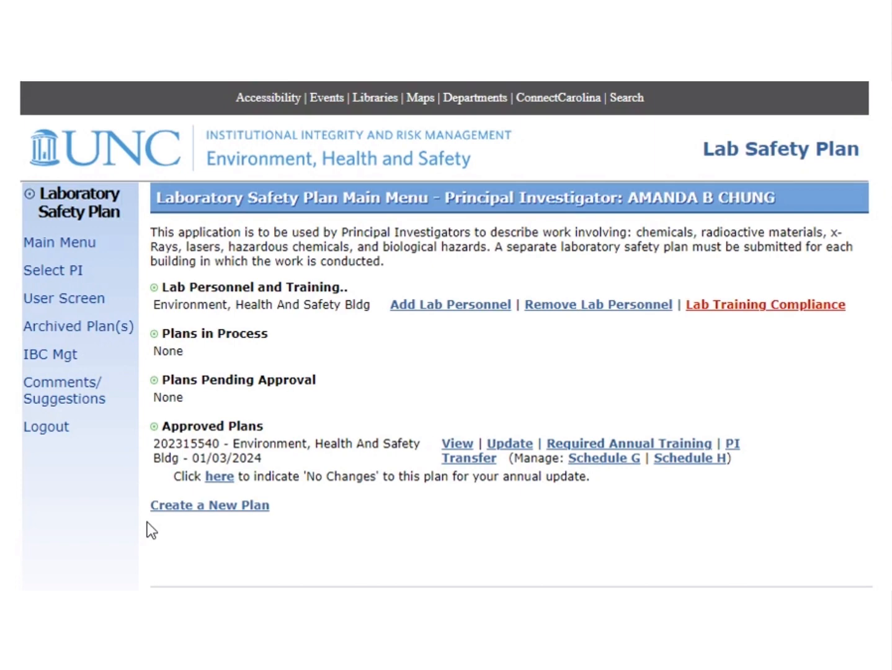
Start an update of the approved Environment, Health And Safety Bldg plan as a new work in process version.
left_click(507, 445)
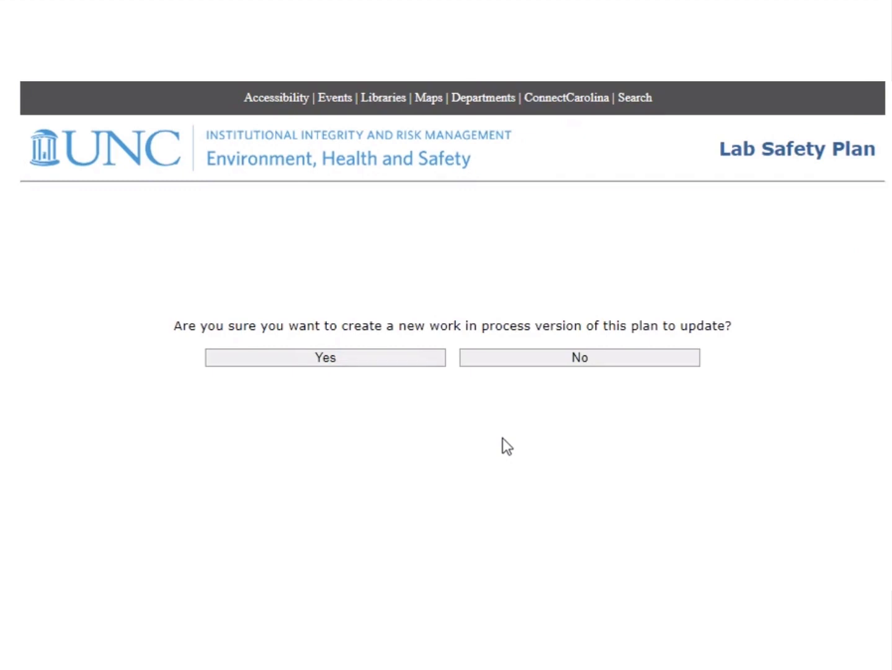
left_click(367, 357)
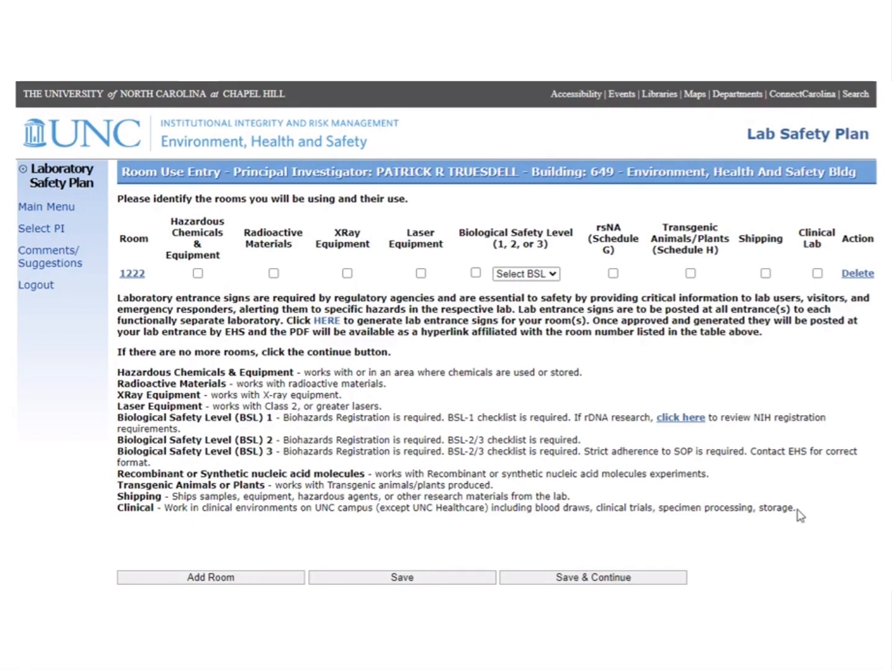
Mark room 1222 for hazardous chemicals and equipment, radioactive materials and biological safety level BSL 1, and save the room use entry.
left_click_drag(798, 510, 112, 377)
left_click(202, 401)
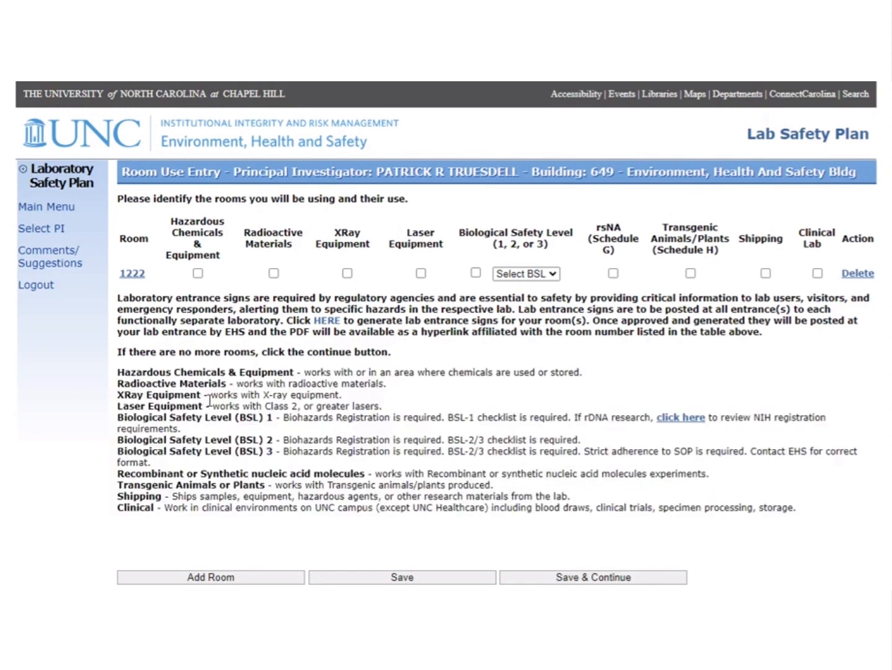
left_click(197, 273)
left_click(274, 274)
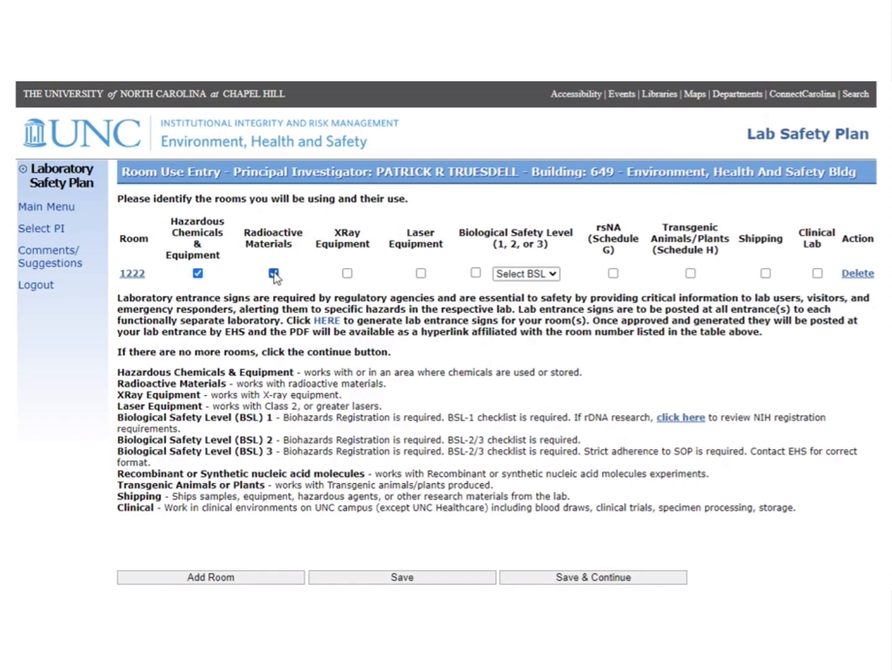
left_click(475, 274)
left_click(527, 280)
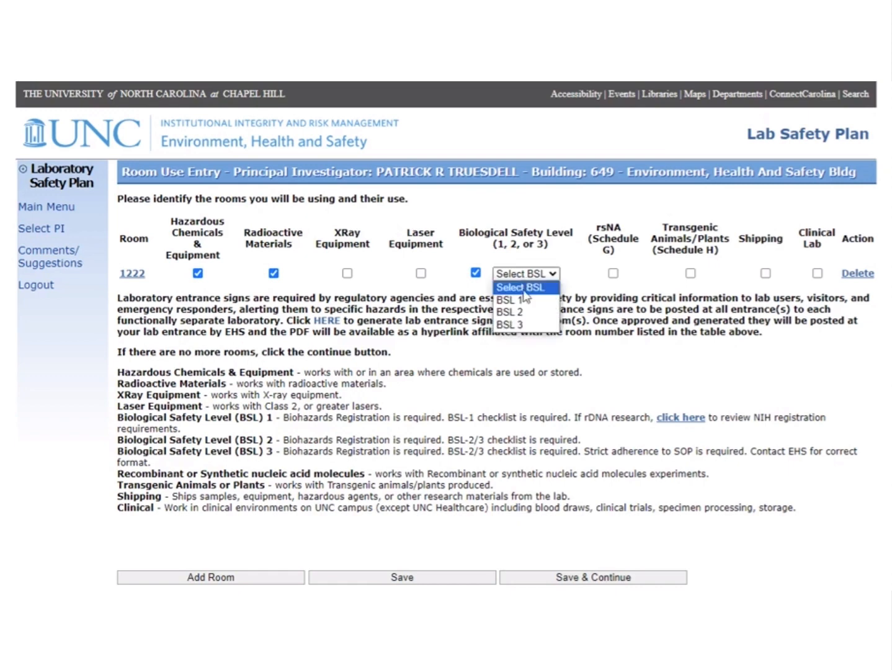
left_click(523, 299)
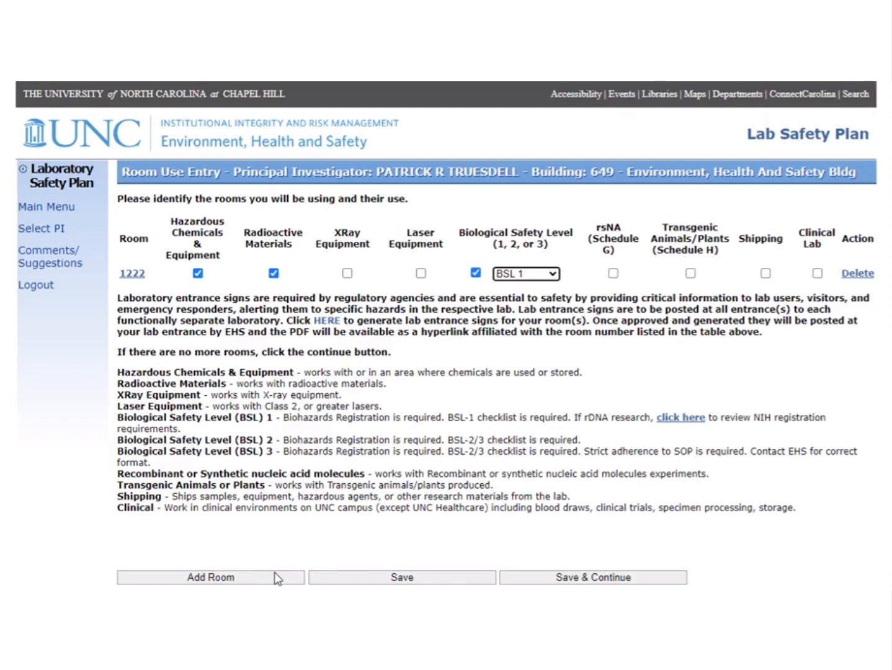
left_click(565, 578)
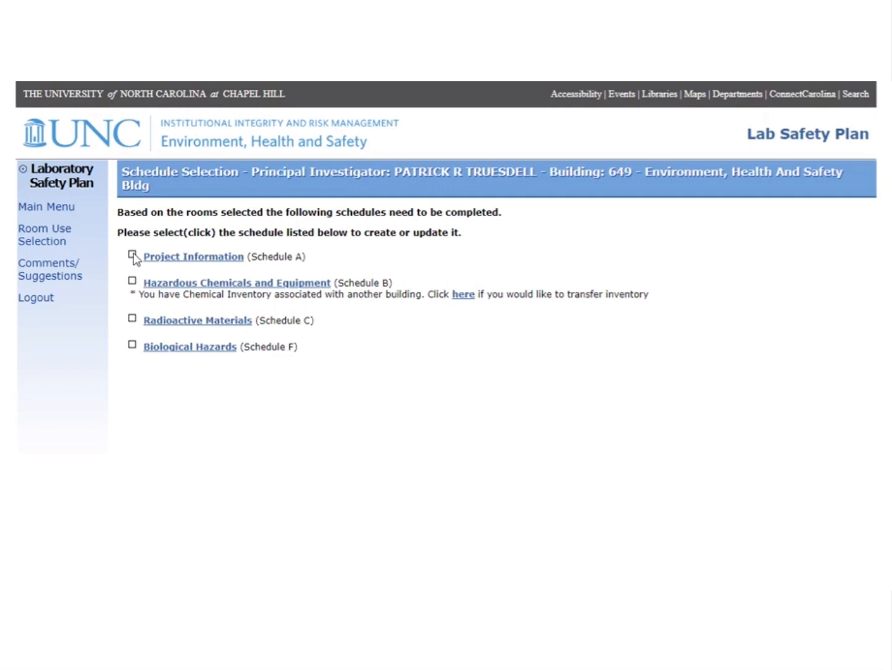
Open the Project Information schedule (Schedule A), keep the current safety supervisor, and submit the demographic data.
left_click(186, 258)
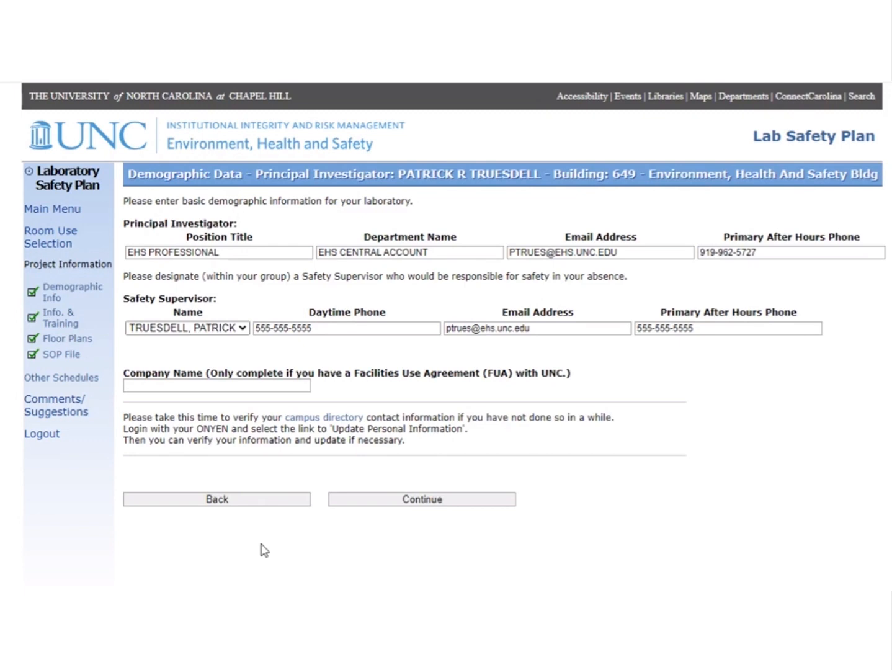
left_click(227, 332)
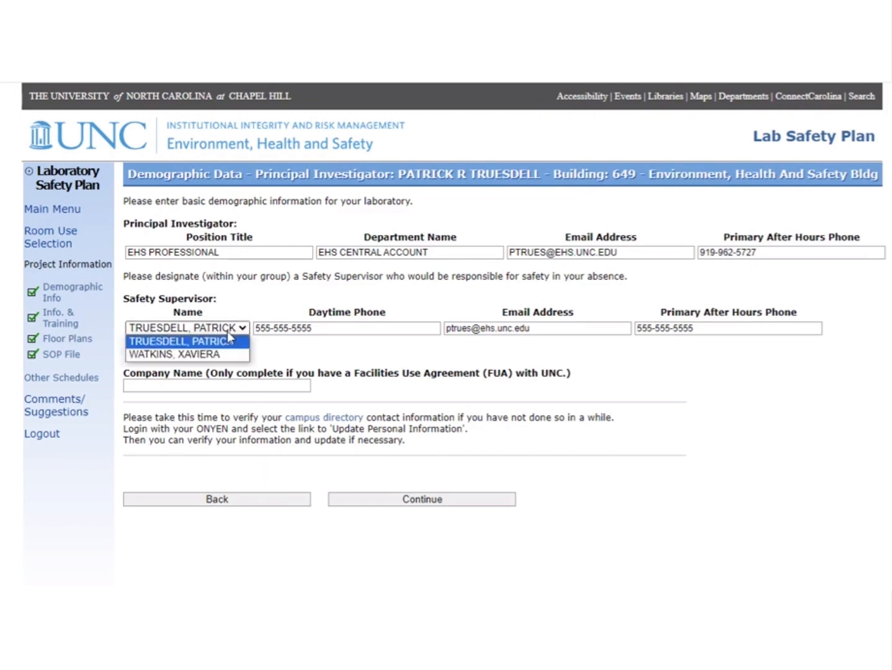
left_click(227, 333)
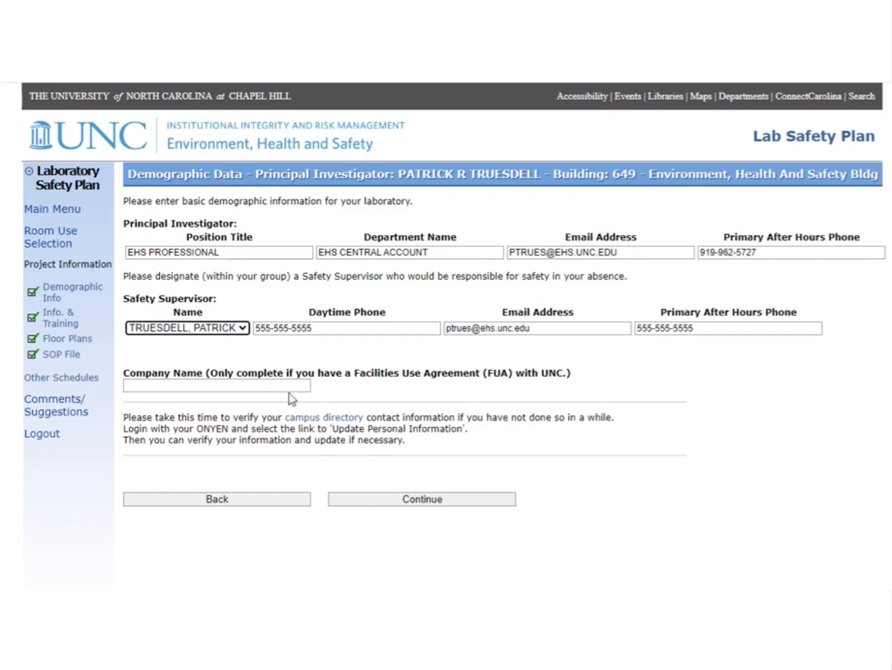
left_click(389, 501)
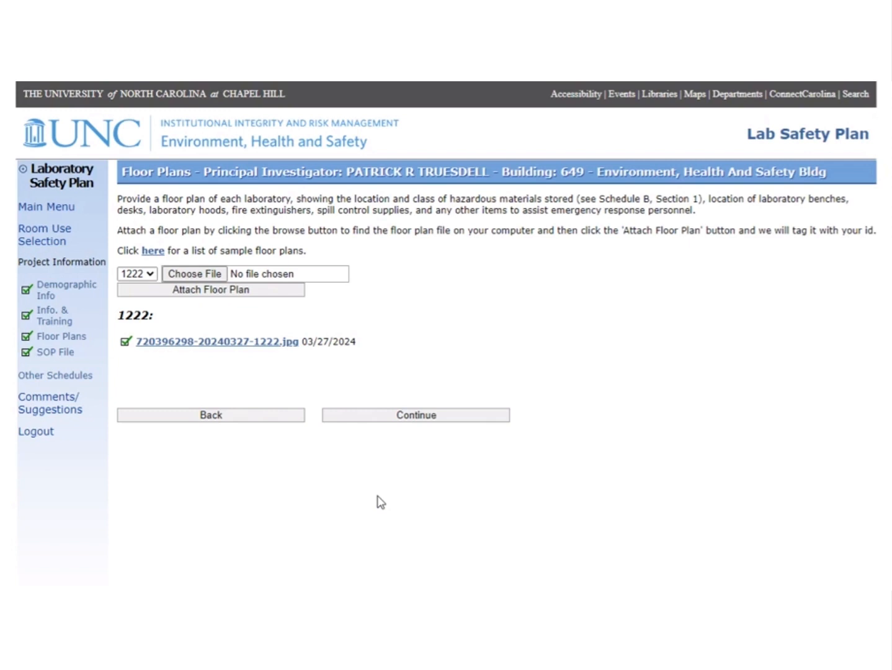
Choose Floorplan.jpg as the floor plan file for room 1222.
left_click(190, 279)
left_click(187, 149)
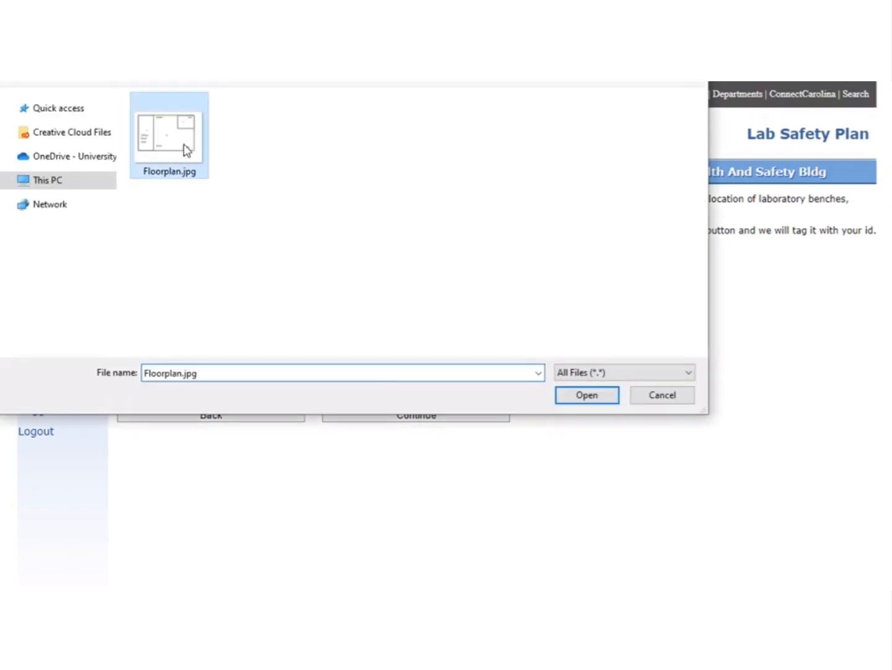
left_click(586, 396)
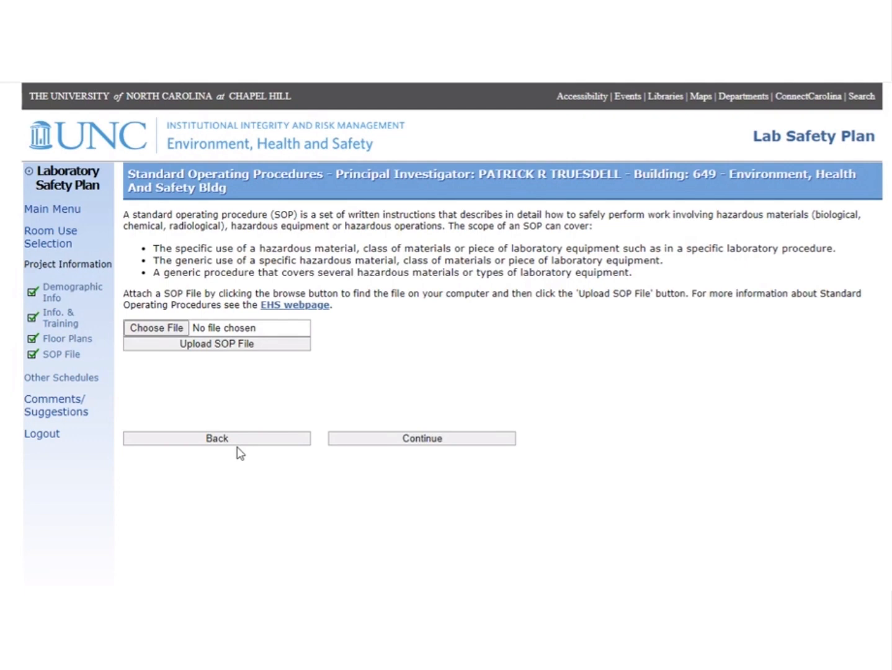
Upload Formaldehyde SOP.docx as the standard operating procedure file and continue to the schedule selection.
left_click(166, 328)
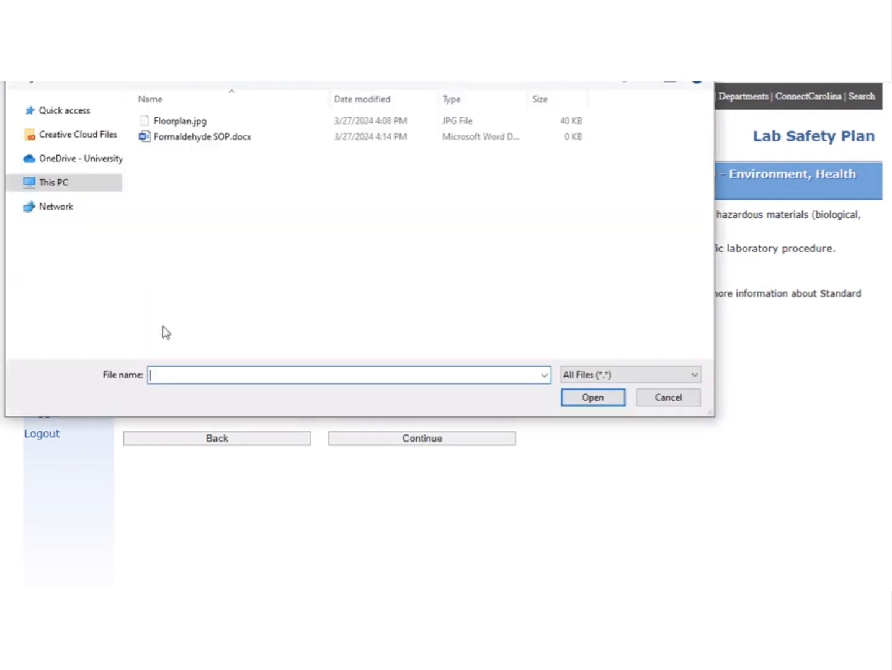
left_click(236, 137)
left_click(576, 397)
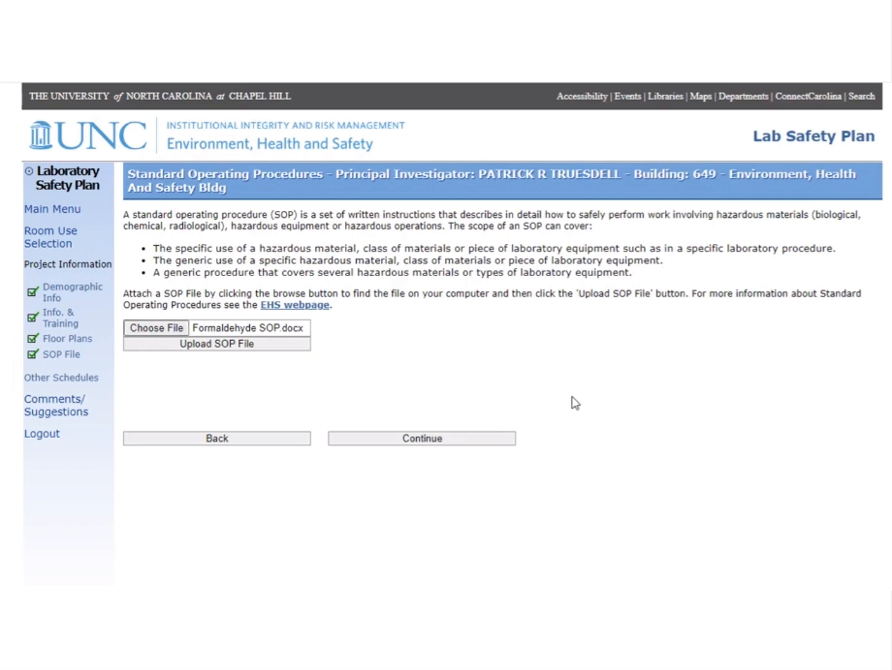
left_click(255, 345)
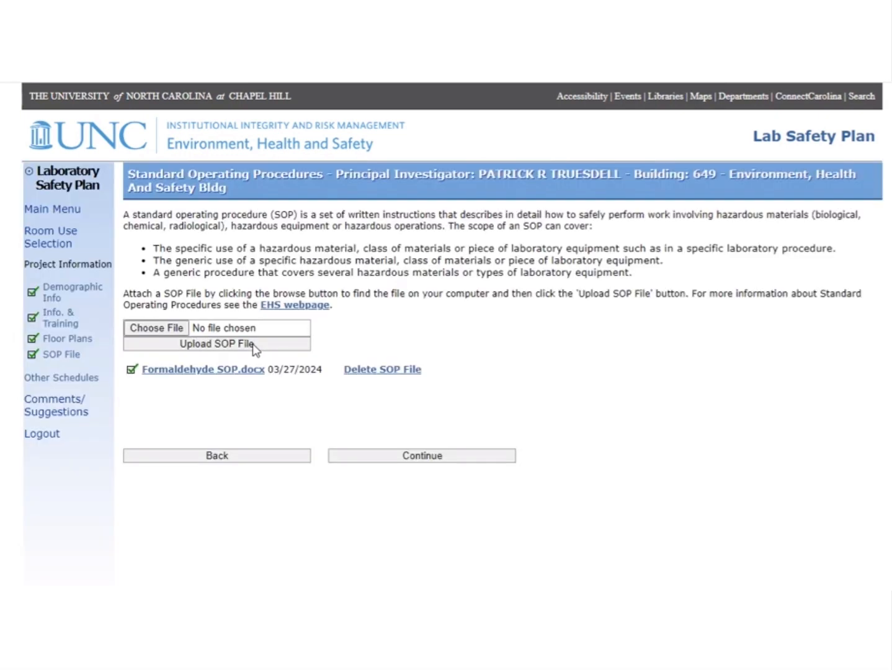
left_click(433, 459)
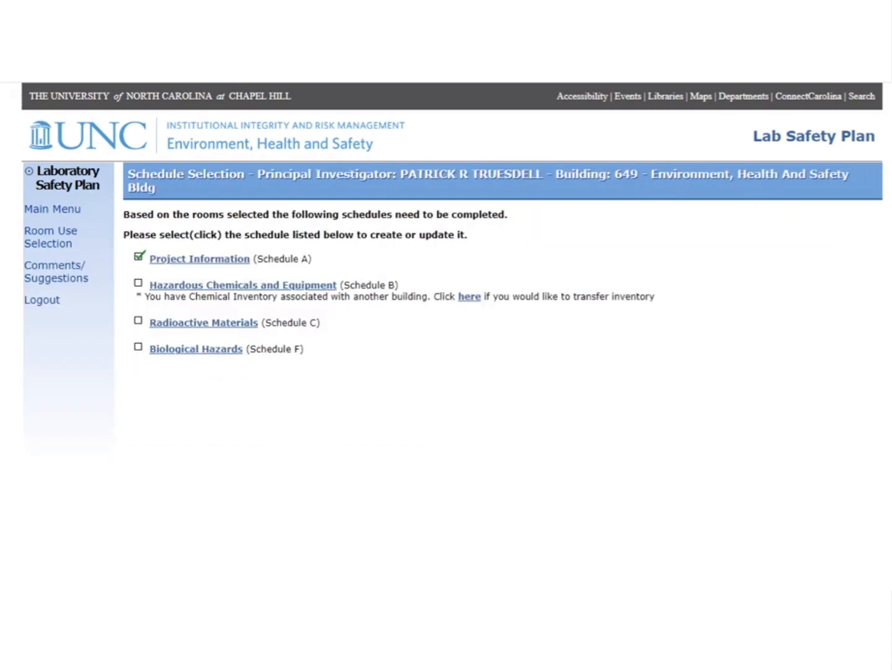